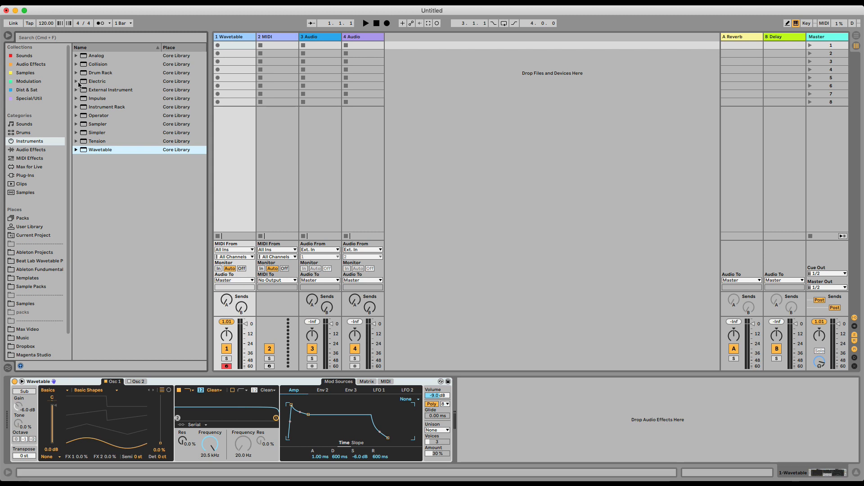
With the browser hidden and Wavetable expanded, set Osc 1's wavetable position to 100% and enable Osc 2 with its position at 66%.
{"action": "left_click", "coordinate": [10, 37]}
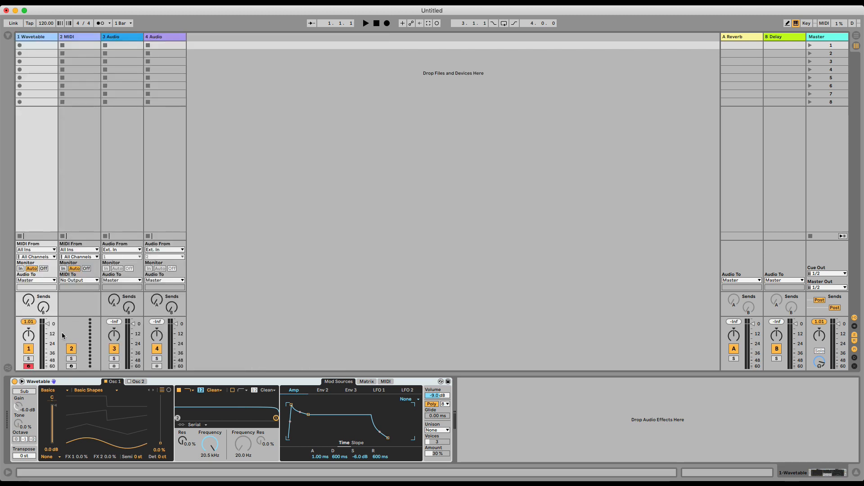
{"action": "left_click", "coordinate": [21, 382]}
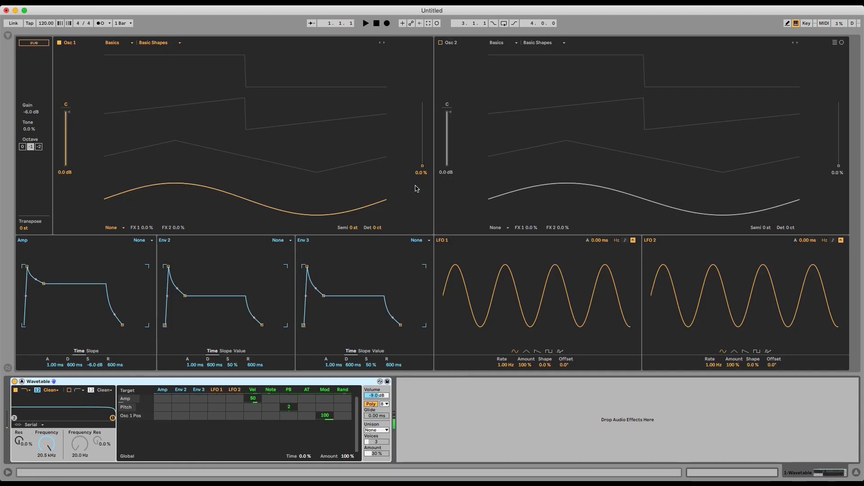
{"action": "left_click_drag", "start_coordinate": [423, 165], "coordinate": [423, 103]}
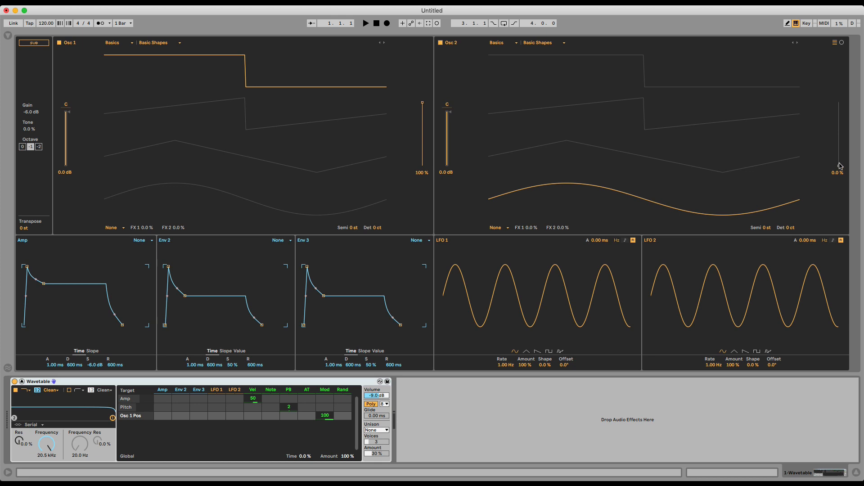
{"action": "left_click_drag", "start_coordinate": [838, 166], "coordinate": [838, 124]}
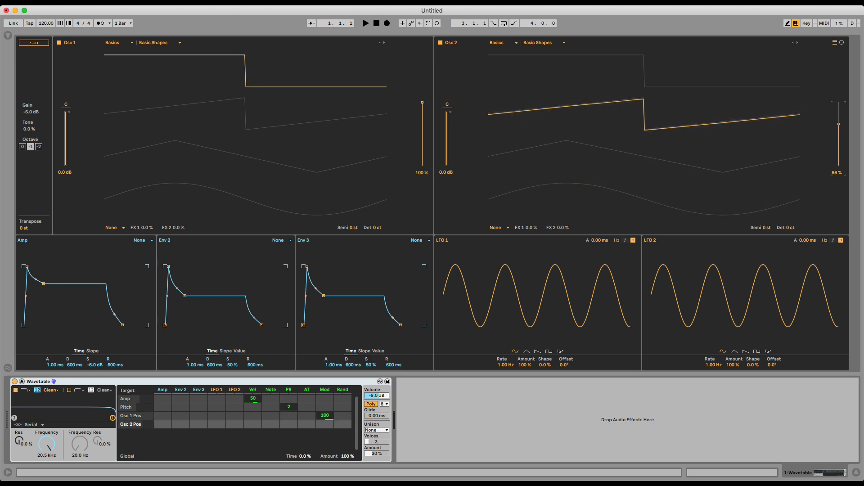
Switch the voice mode to Mono with a glide of 172 ms, and set Osc 2's pitch to 16 semitones.
{"action": "left_click", "coordinate": [371, 404]}
{"action": "left_click_drag", "start_coordinate": [376, 415], "coordinate": [377, 398]}
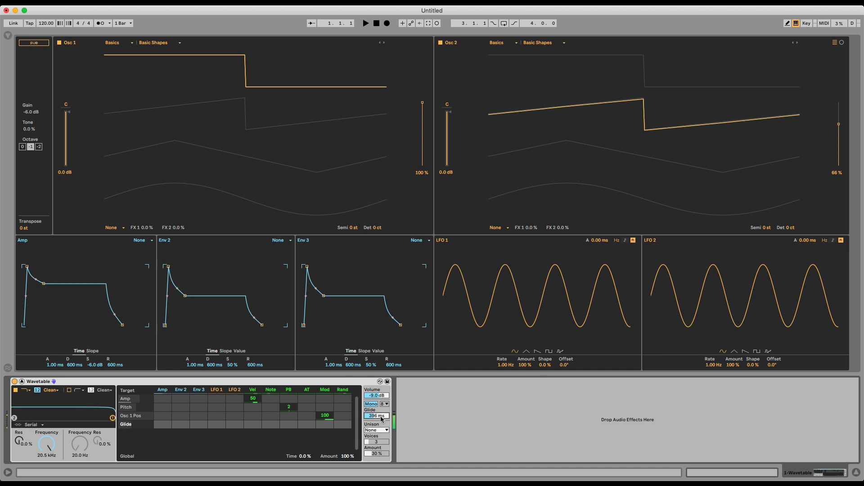
{"action": "left_click_drag", "start_coordinate": [376, 416], "coordinate": [381, 413]}
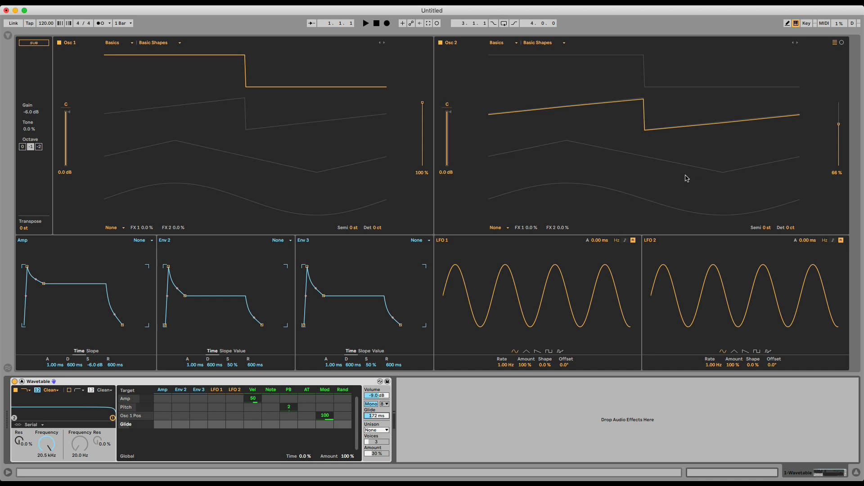
{"action": "left_click", "coordinate": [770, 230]}
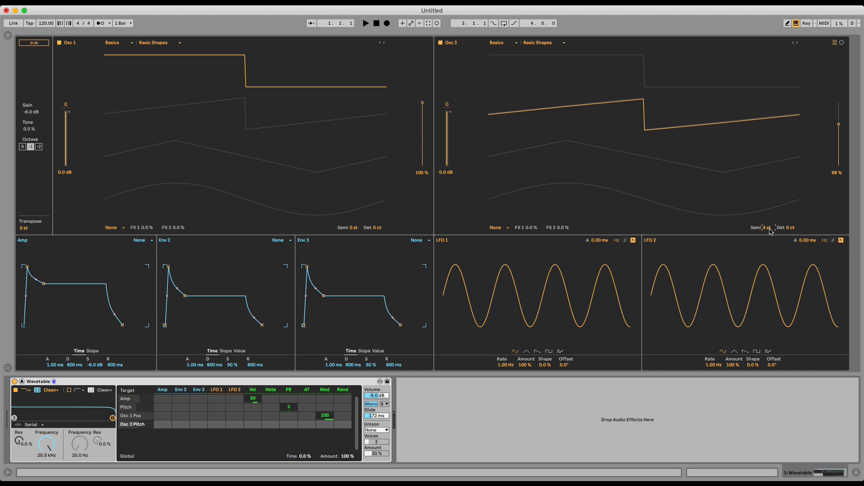
{"action": "left_click_drag", "start_coordinate": [769, 228], "coordinate": [770, 212]}
Set Filter 1 to MS2 at 573 Hz with 39% resonance and 11.2 dB drive, and lower the device volume to -13 dB.
{"action": "left_click_drag", "start_coordinate": [44, 445], "coordinate": [44, 484]}
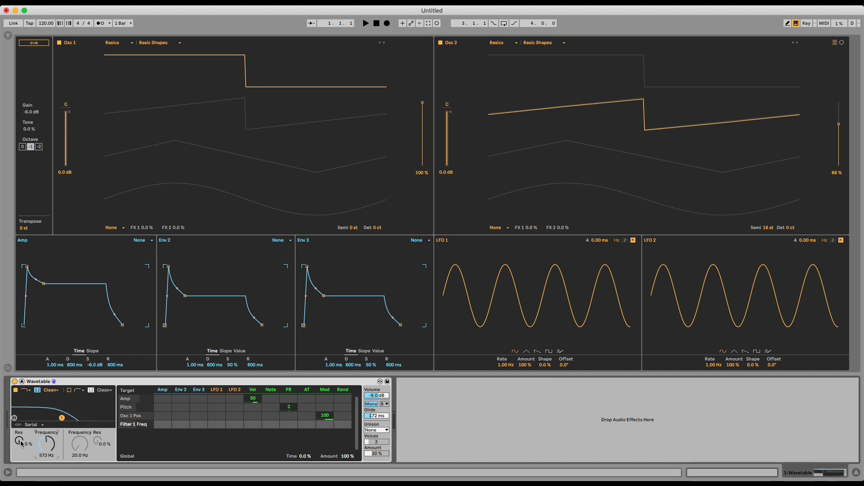
{"action": "left_click_drag", "start_coordinate": [19, 442], "coordinate": [19, 424]}
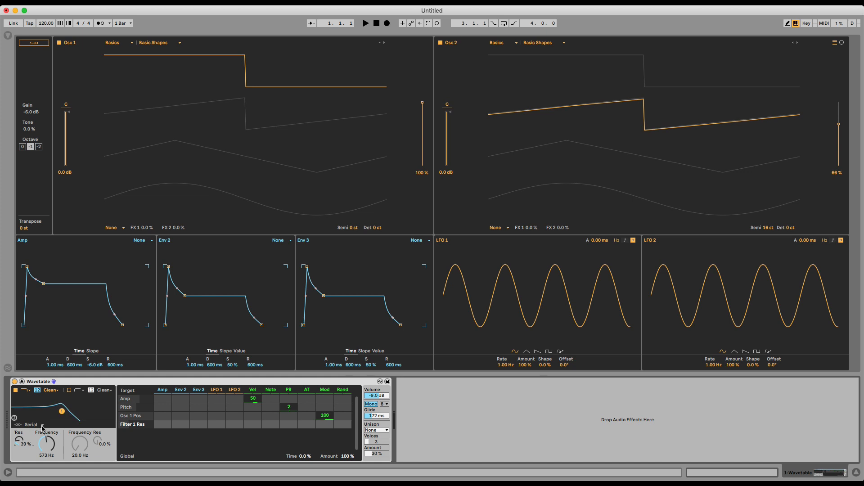
{"action": "left_click", "coordinate": [56, 391]}
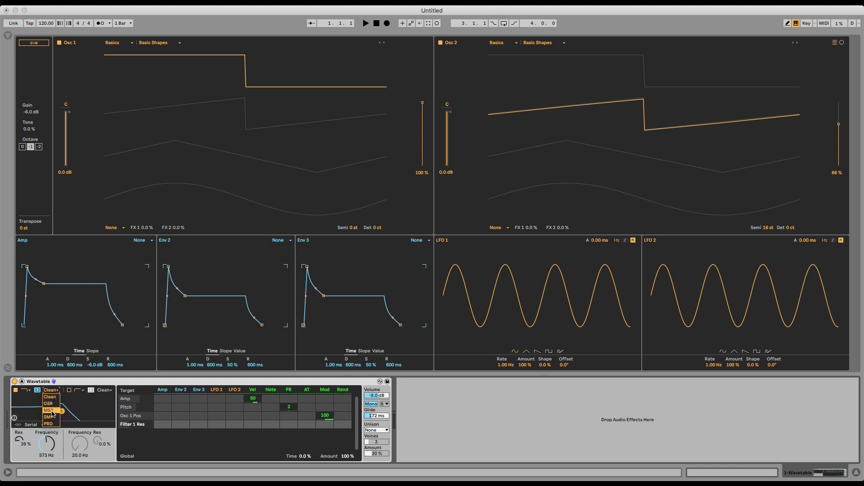
{"action": "left_click", "coordinate": [53, 411]}
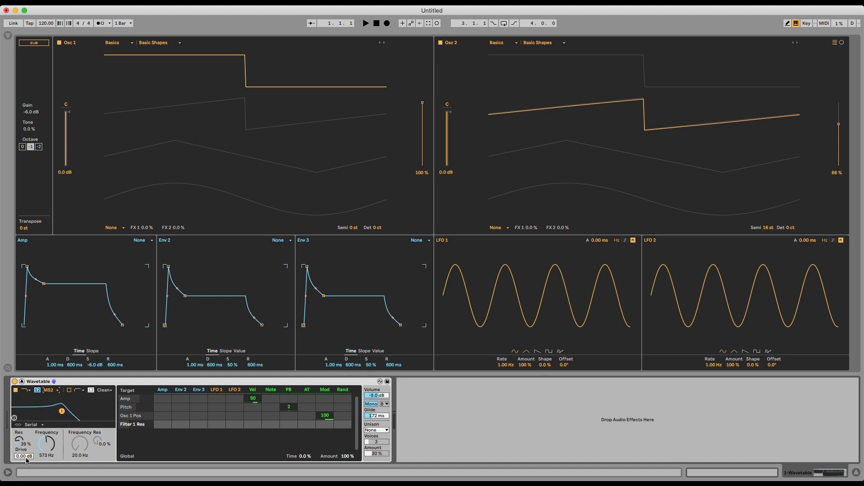
{"action": "left_click_drag", "start_coordinate": [27, 458], "coordinate": [26, 450]}
{"action": "left_click_drag", "start_coordinate": [381, 396], "coordinate": [381, 401]}
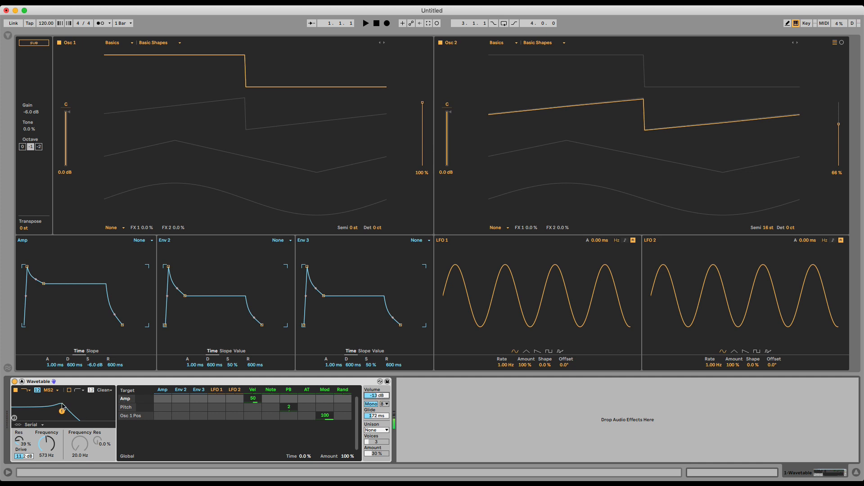
Enable Filter 2 and set its frequency to 83.6 Hz with 19% resonance.
{"action": "left_click", "coordinate": [68, 390]}
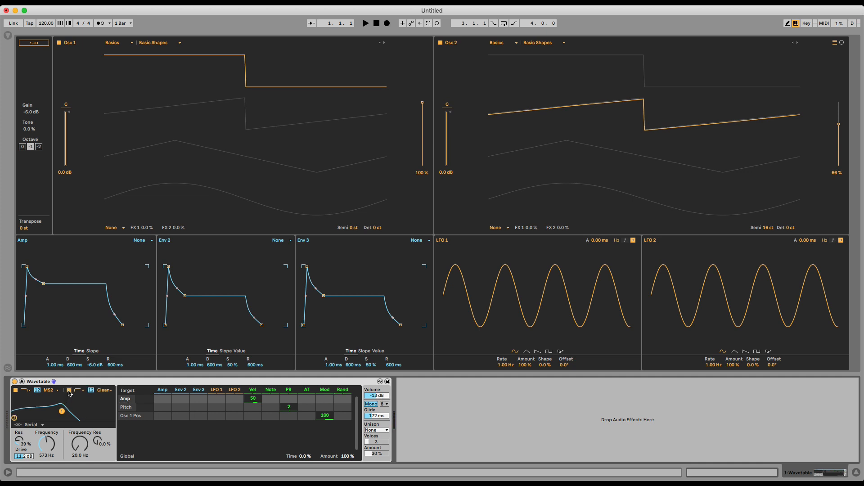
{"action": "left_click_drag", "start_coordinate": [80, 444], "coordinate": [79, 429]}
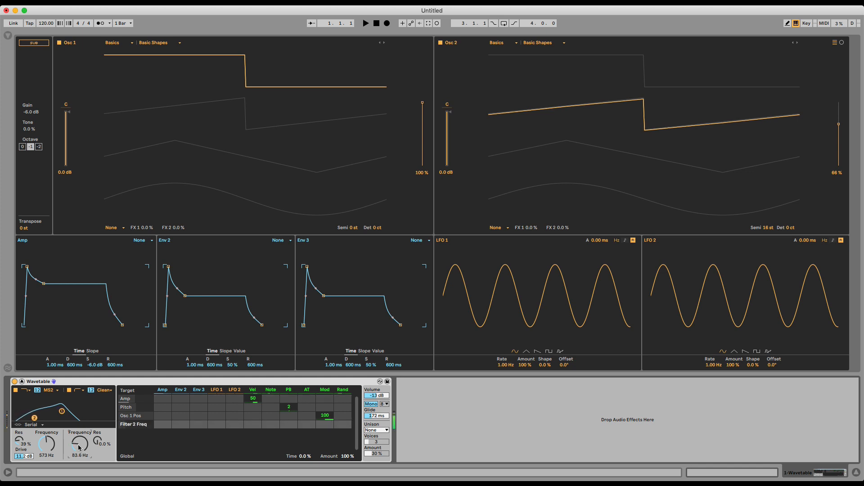
{"action": "left_click_drag", "start_coordinate": [98, 442], "coordinate": [98, 434]}
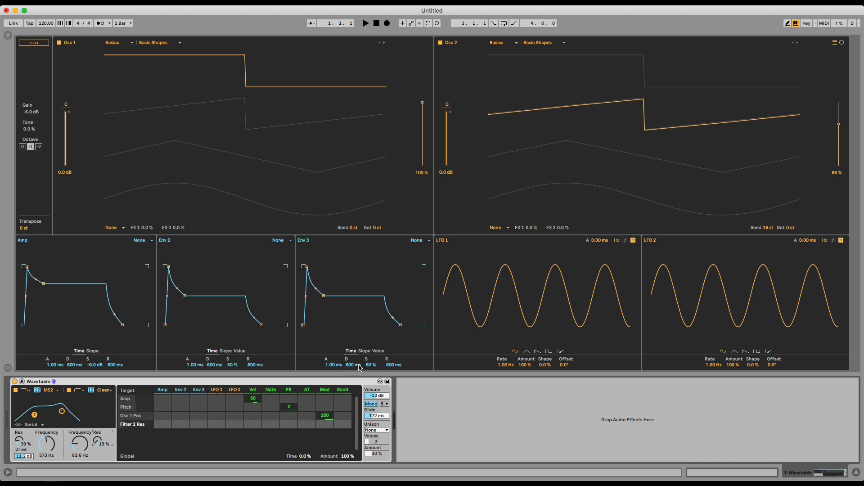
Sync LFO 1 to the tempo at a 1/8 rate, keeping its amount at 100% and shape at 0%.
{"action": "left_click", "coordinate": [626, 242]}
{"action": "left_click", "coordinate": [501, 366]}
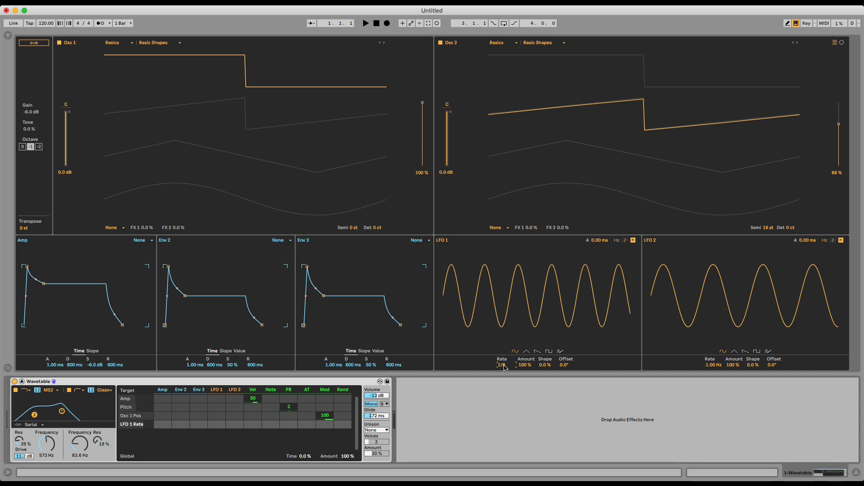
{"action": "left_click", "coordinate": [524, 365]}
{"action": "left_click", "coordinate": [543, 365]}
{"action": "double_click", "coordinate": [544, 364]}
In the modulation matrix, route LFO 1 to Amp at 100 and to Filter 1 Freq at 36.
{"action": "left_click_drag", "start_coordinate": [217, 399], "coordinate": [217, 360]}
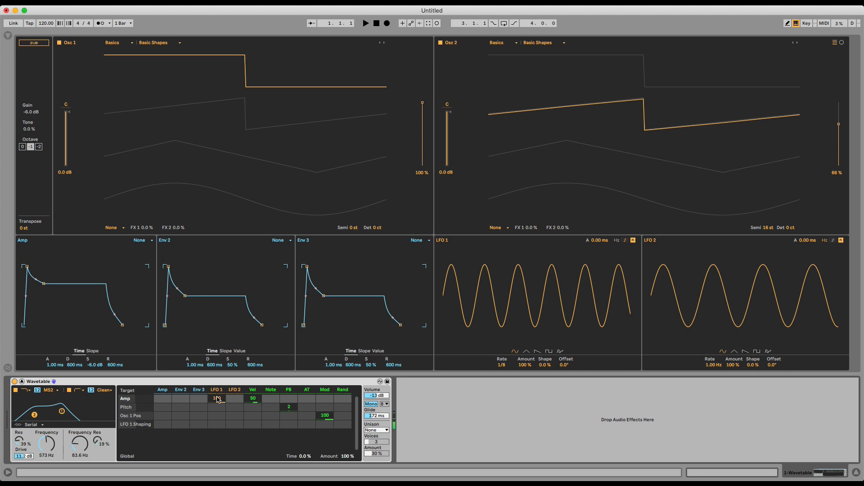
{"action": "left_click", "coordinate": [48, 444]}
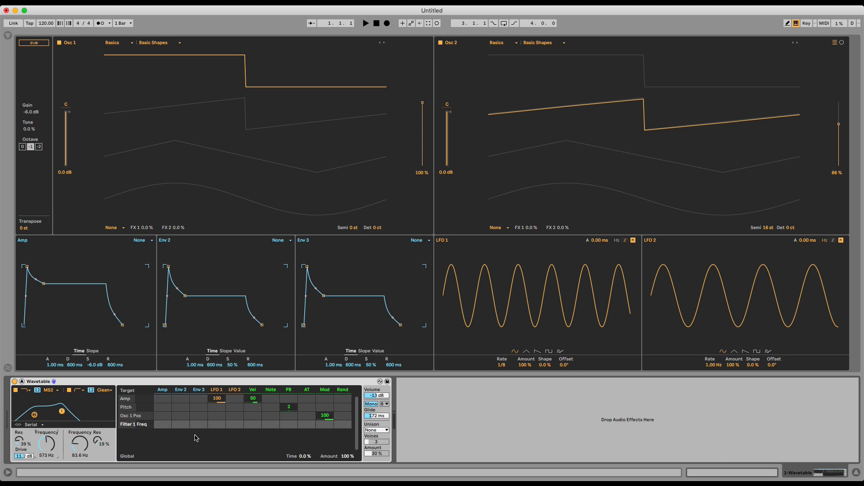
{"action": "left_click_drag", "start_coordinate": [217, 427], "coordinate": [217, 419]}
Change LFO 1's waveform to sawtooth and set its shape to -36%.
{"action": "left_click", "coordinate": [538, 352]}
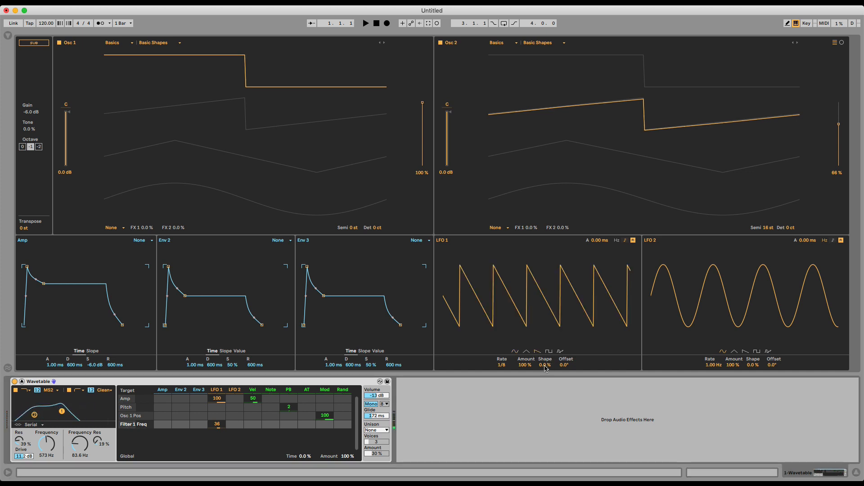
{"action": "left_click_drag", "start_coordinate": [546, 365], "coordinate": [545, 381]}
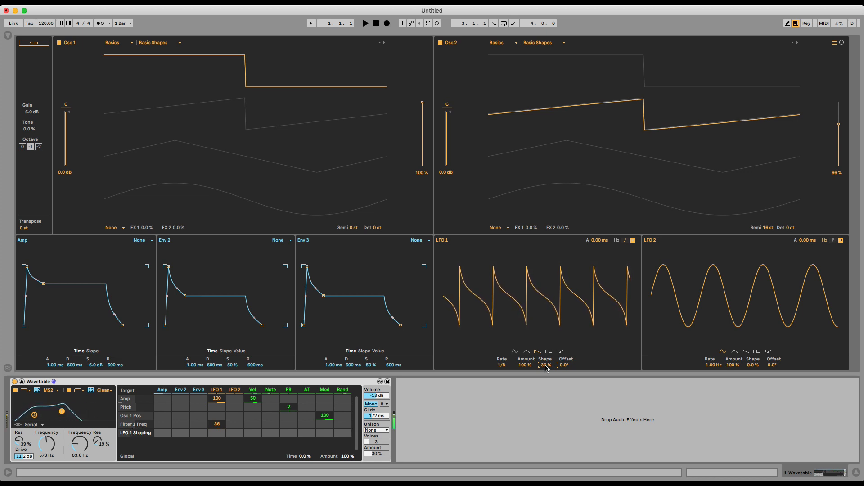
{"action": "mouse_move", "coordinate": [545, 365]}
{"action": "left_mouse_down"}
{"action": "mouse_move", "coordinate": [545, 353]}
{"action": "mouse_move", "coordinate": [545, 366]}
{"action": "left_mouse_up"}
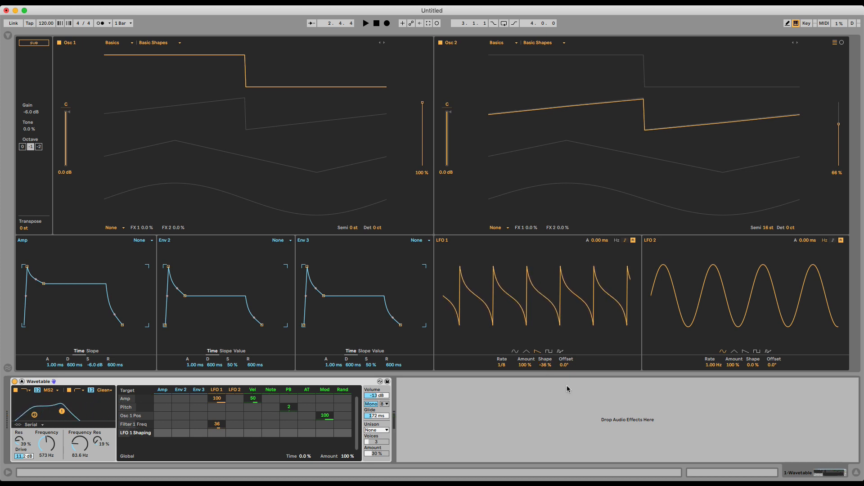
Route Env 2 to Filter 1 Freq at 12 and shape it with a halved peak, 169 ms attack, 336 ms decay and 0% sustain.
{"action": "left_click", "coordinate": [181, 424]}
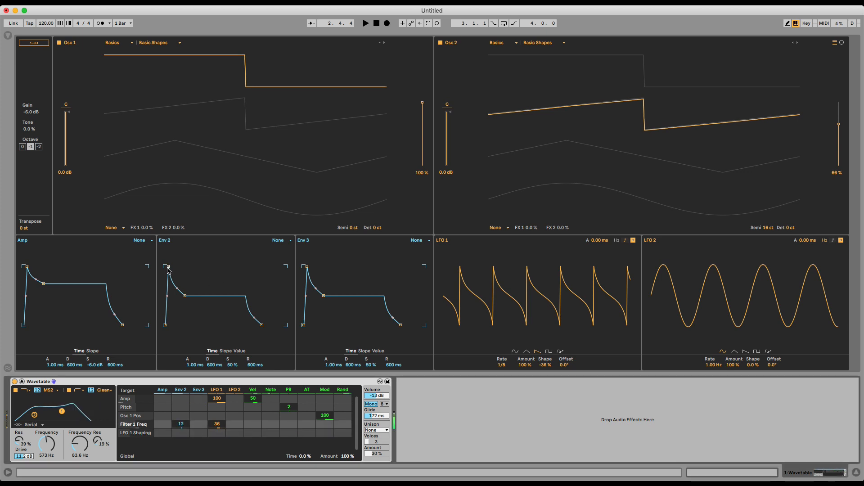
{"action": "left_click_drag", "start_coordinate": [169, 266], "coordinate": [198, 325]}
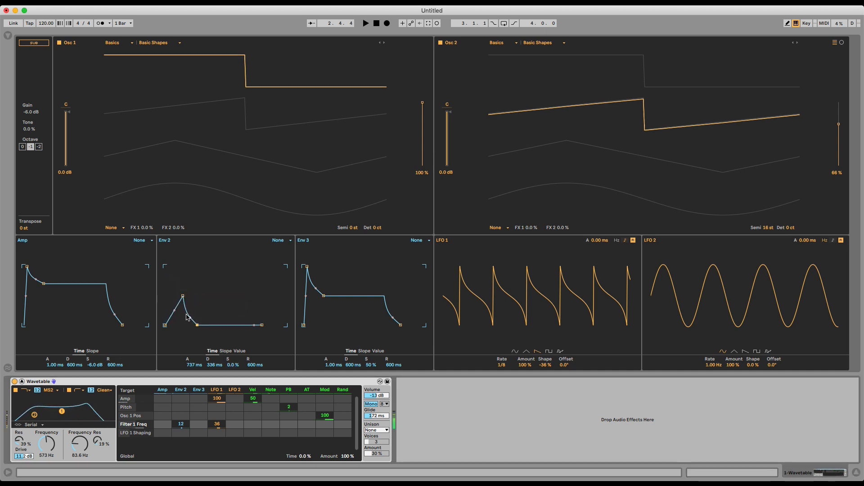
{"action": "left_click_drag", "start_coordinate": [182, 296], "coordinate": [177, 296]}
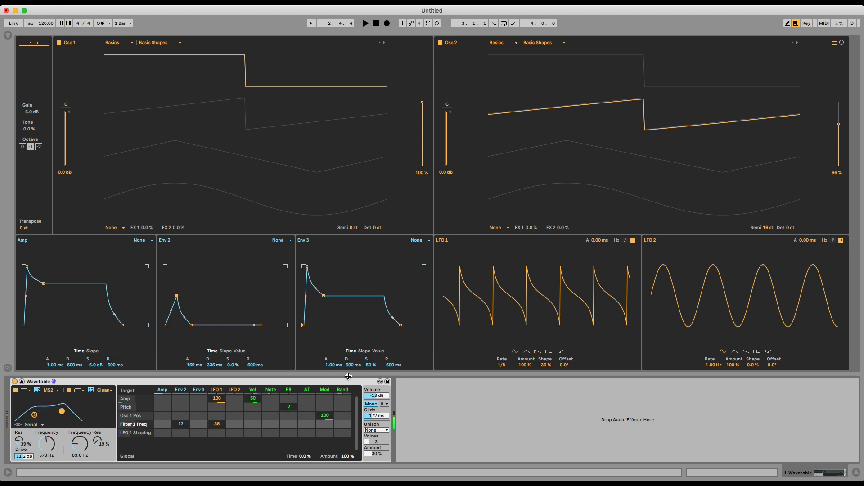
Set LFO 1's offset to 188° and switch unison to Random Note with an amount of 69%.
{"action": "left_click_drag", "start_coordinate": [568, 364], "coordinate": [568, 336]}
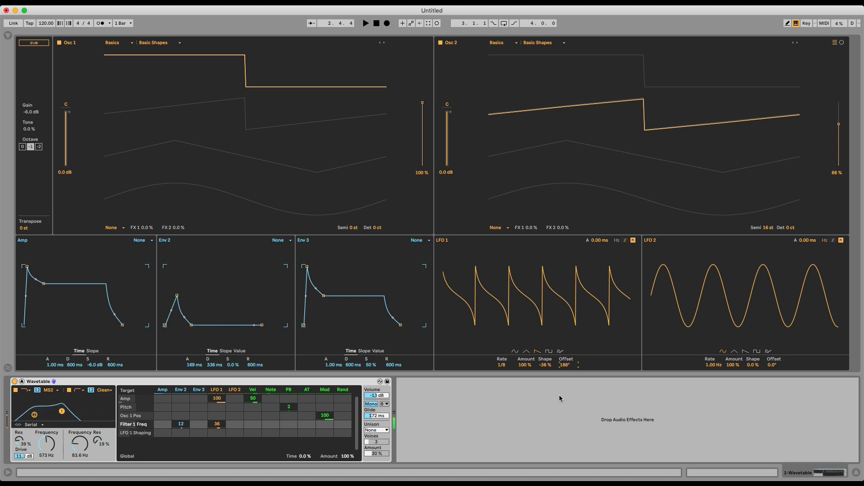
{"action": "left_click", "coordinate": [385, 430]}
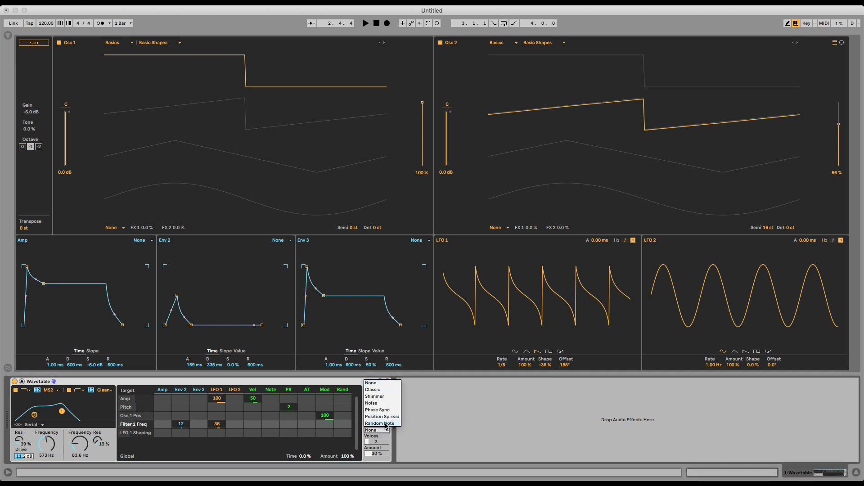
{"action": "left_click", "coordinate": [385, 423]}
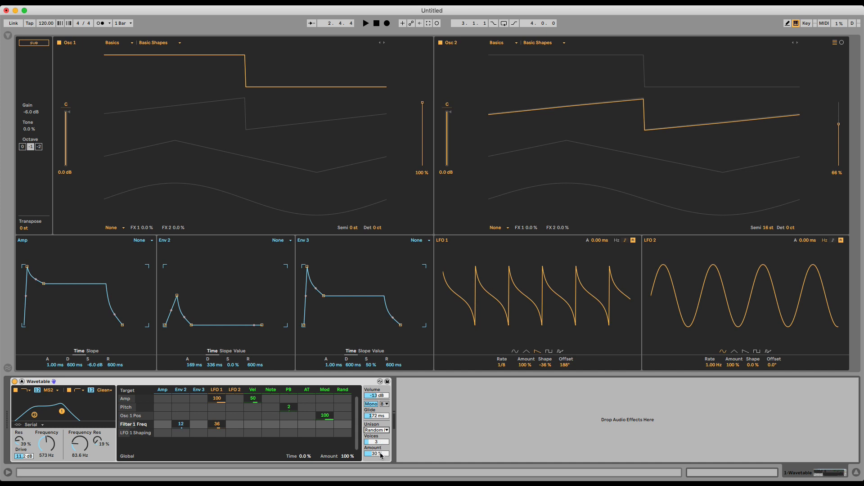
{"action": "left_click_drag", "start_coordinate": [381, 455], "coordinate": [381, 454]}
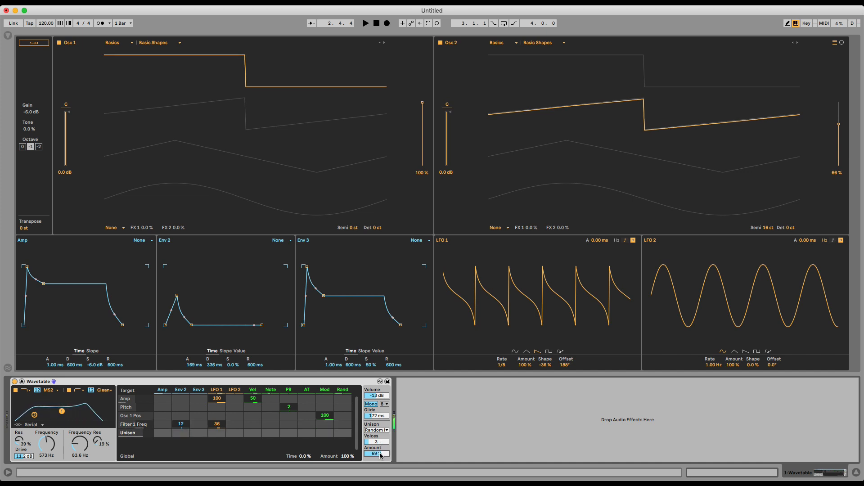